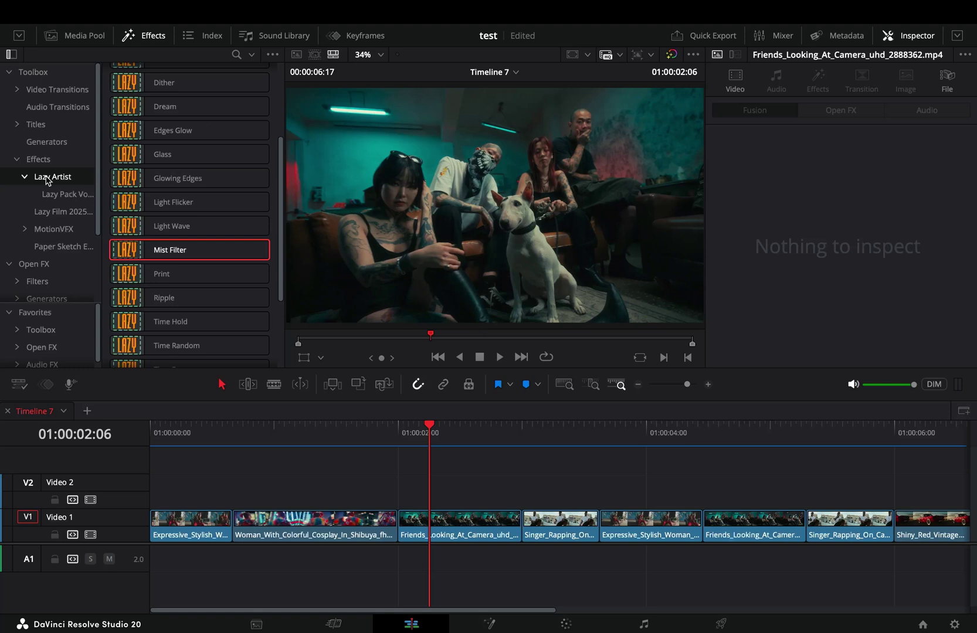
Select the Lazy Artist category so the Effects library lists the Lazy Pack Vol.1 effects.
{"action": "left_click", "coordinate": [47, 177]}
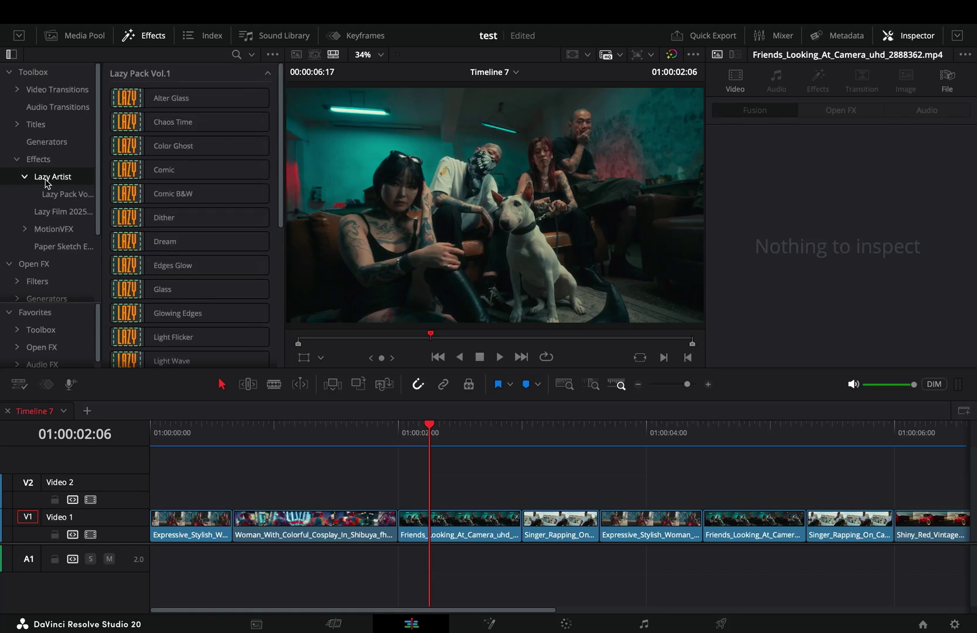
Try the Dream effect on a clip with Red Distortion 1.0 and blur size 8.7.
{"action": "scroll", "coordinate": [193, 199], "scroll_direction": "down", "scroll_amount": 3}
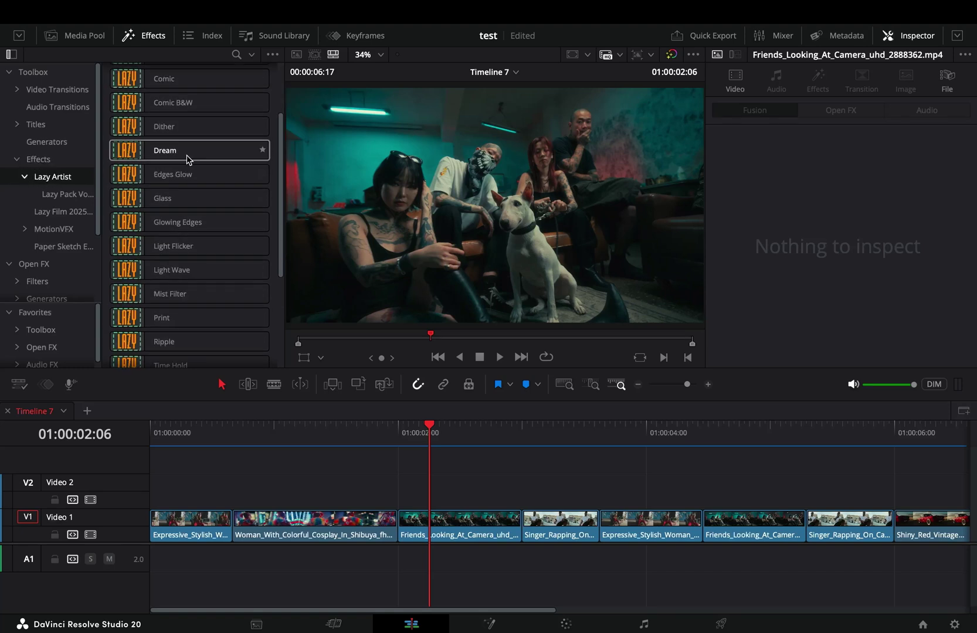
{"action": "left_click_drag", "start_coordinate": [187, 153], "coordinate": [437, 505]}
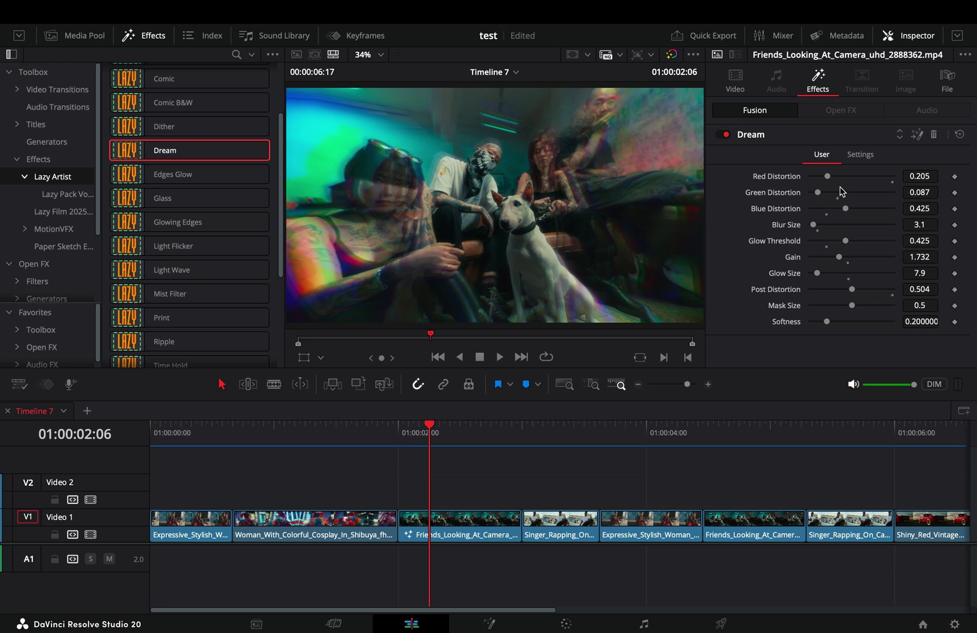
{"action": "left_click_drag", "start_coordinate": [827, 176], "coordinate": [893, 176]}
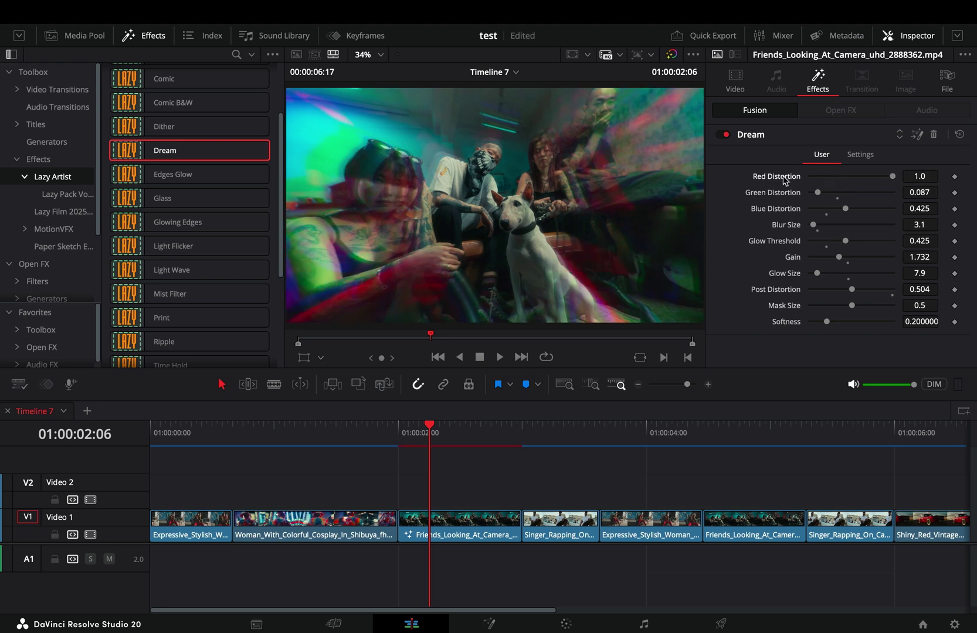
{"action": "left_click_drag", "start_coordinate": [815, 229], "coordinate": [848, 257]}
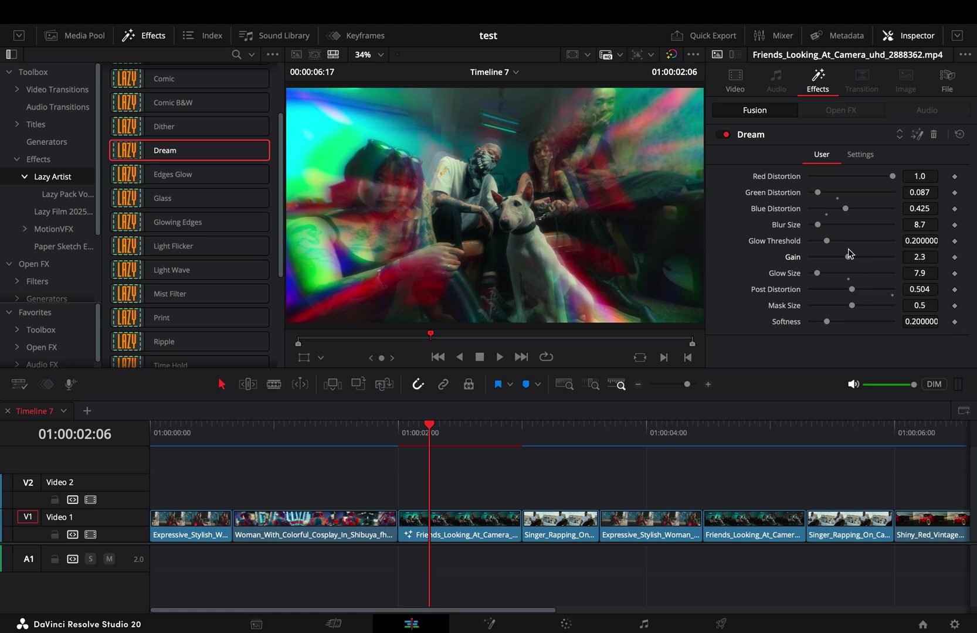
Place an Adjustment Clip from Favorites on Video 2 at the timeline start.
{"action": "left_click", "coordinate": [35, 312]}
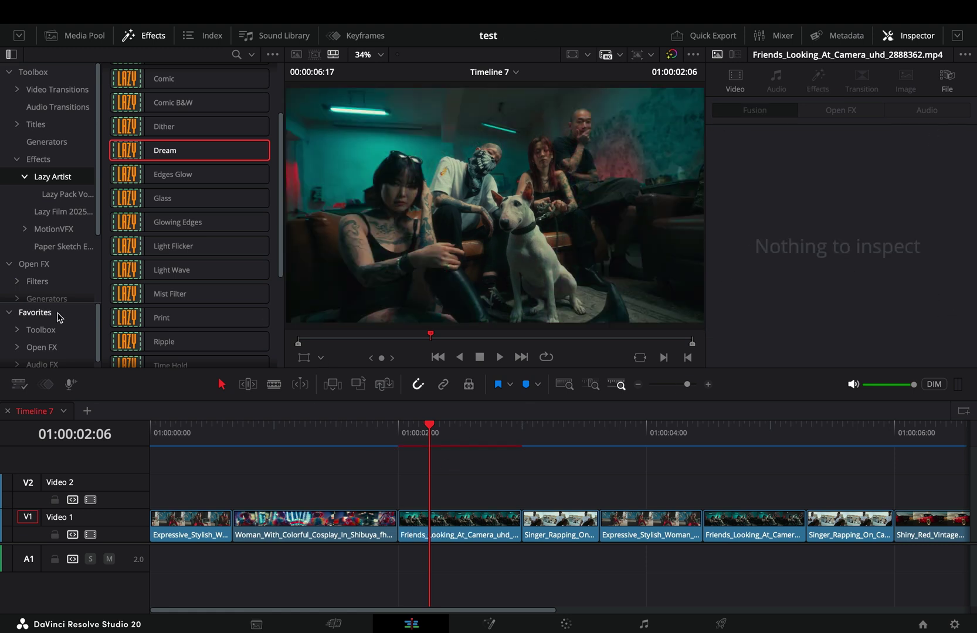
{"action": "left_click_drag", "start_coordinate": [179, 205], "coordinate": [153, 492]}
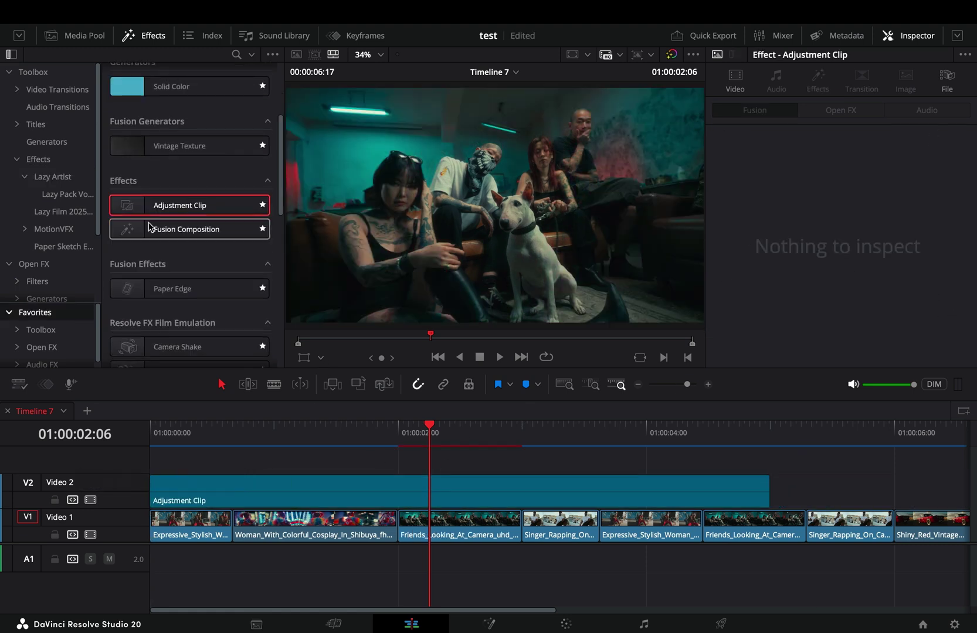
{"action": "left_click", "coordinate": [52, 176]}
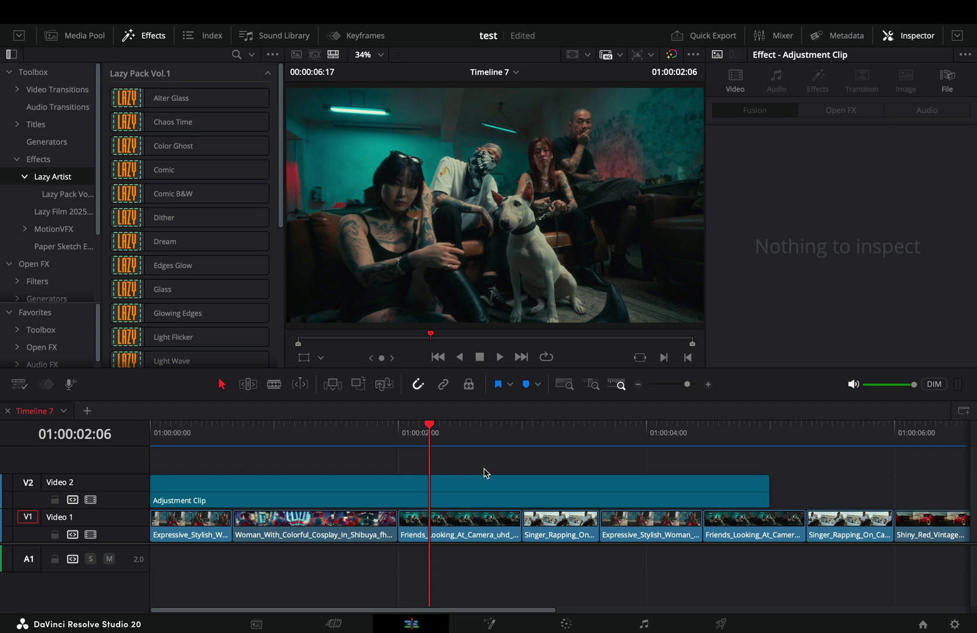
{"action": "scroll", "coordinate": [469, 471], "scroll_direction": "right", "scroll_amount": 3}
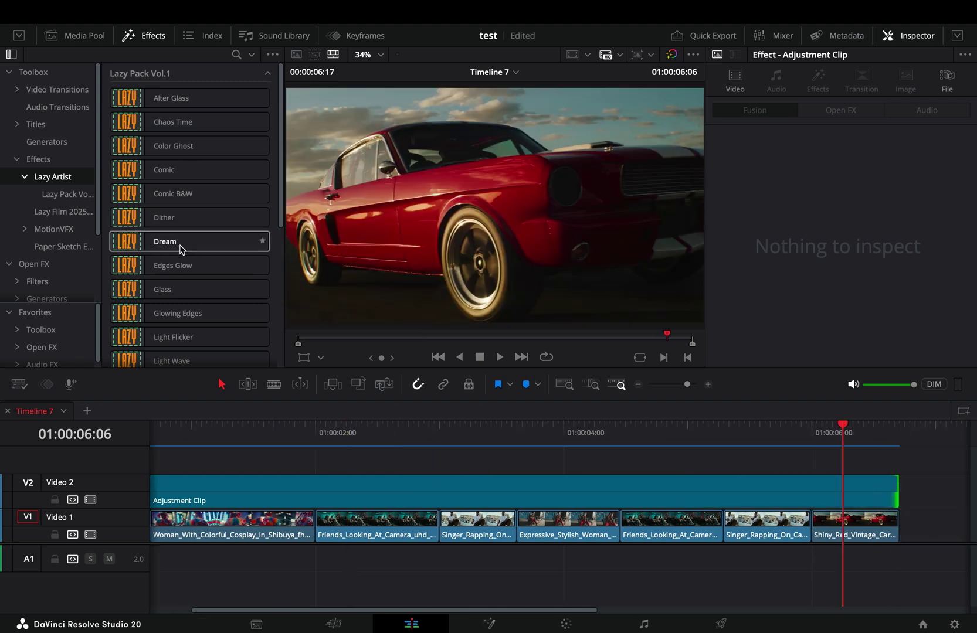
Apply Dither to the Adjustment Clip, toggling Color and Glow off, then undoing it.
{"action": "left_click_drag", "start_coordinate": [152, 218], "coordinate": [826, 496]}
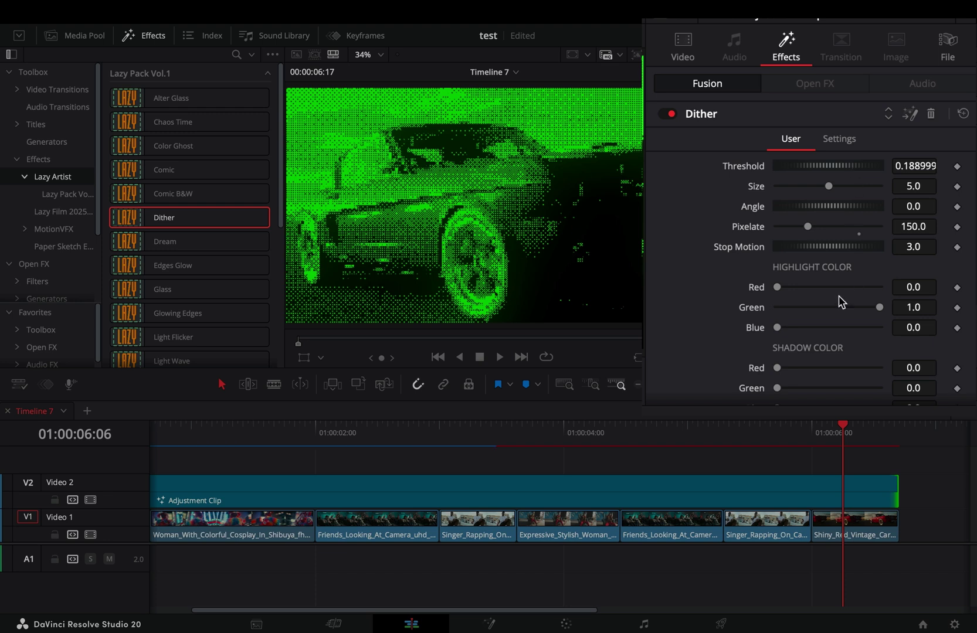
{"action": "scroll", "coordinate": [838, 296], "scroll_direction": "down", "scroll_amount": 3}
{"action": "left_click", "coordinate": [812, 304]}
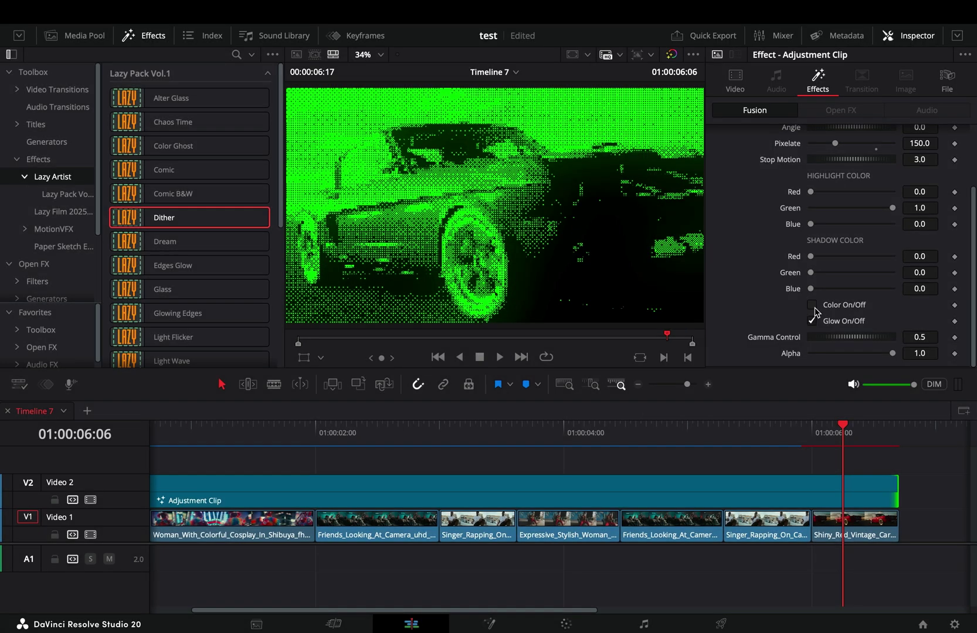
{"action": "left_click", "coordinate": [812, 321]}
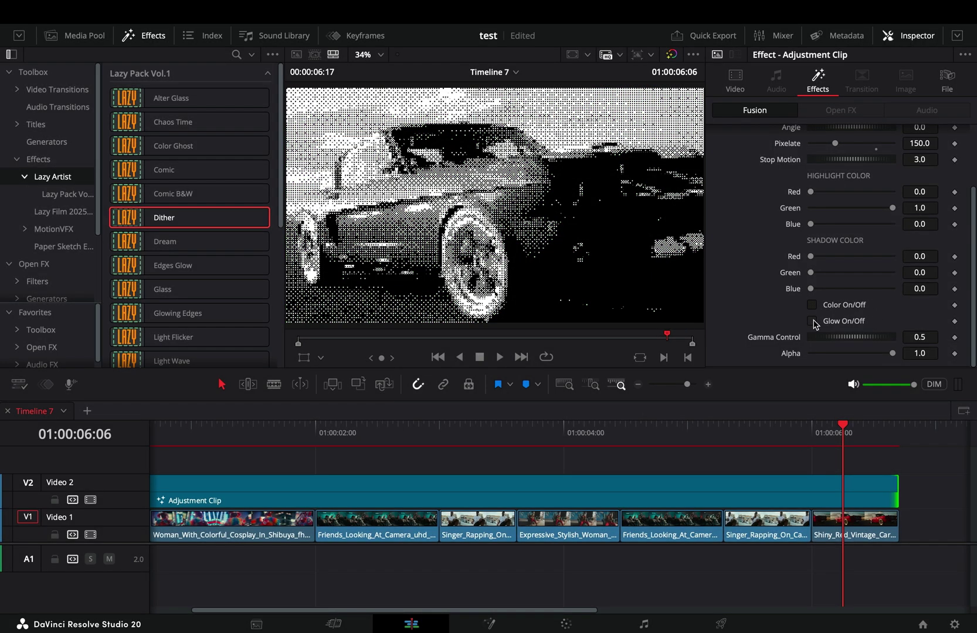
{"action": "key", "text": "ctrl+z"}
{"action": "key", "text": "ctrl+z"}
Set the Dither Threshold to 0.073 and Pixelate to 250.0.
{"action": "scroll", "coordinate": [824, 305], "scroll_direction": "up", "scroll_amount": 3}
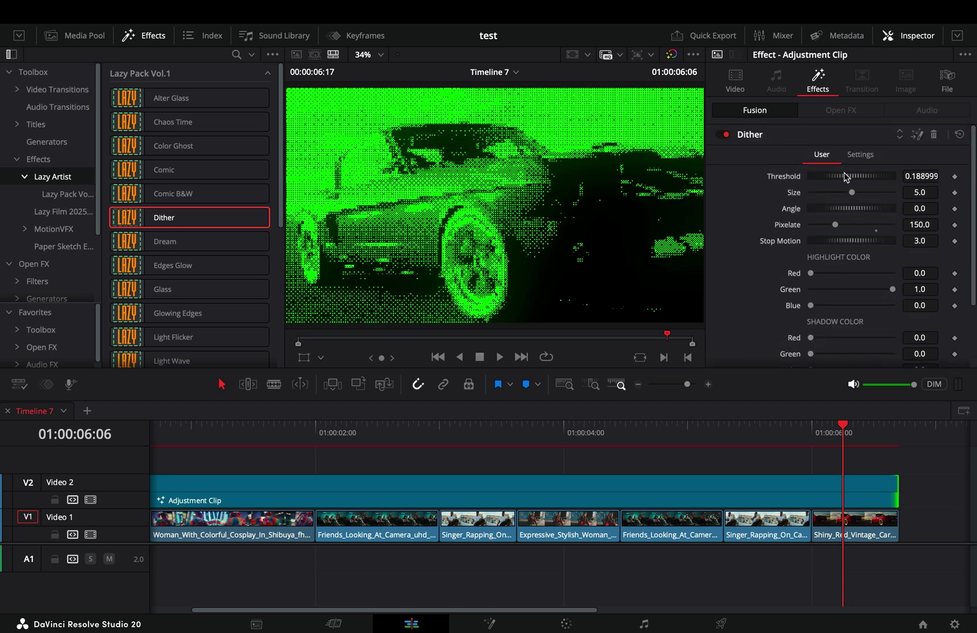
{"action": "mouse_move", "coordinate": [843, 178]}
{"action": "left_mouse_down"}
{"action": "mouse_move", "coordinate": [916, 182]}
{"action": "mouse_move", "coordinate": [860, 189]}
{"action": "mouse_move", "coordinate": [893, 198]}
{"action": "mouse_move", "coordinate": [836, 197]}
{"action": "left_mouse_up"}
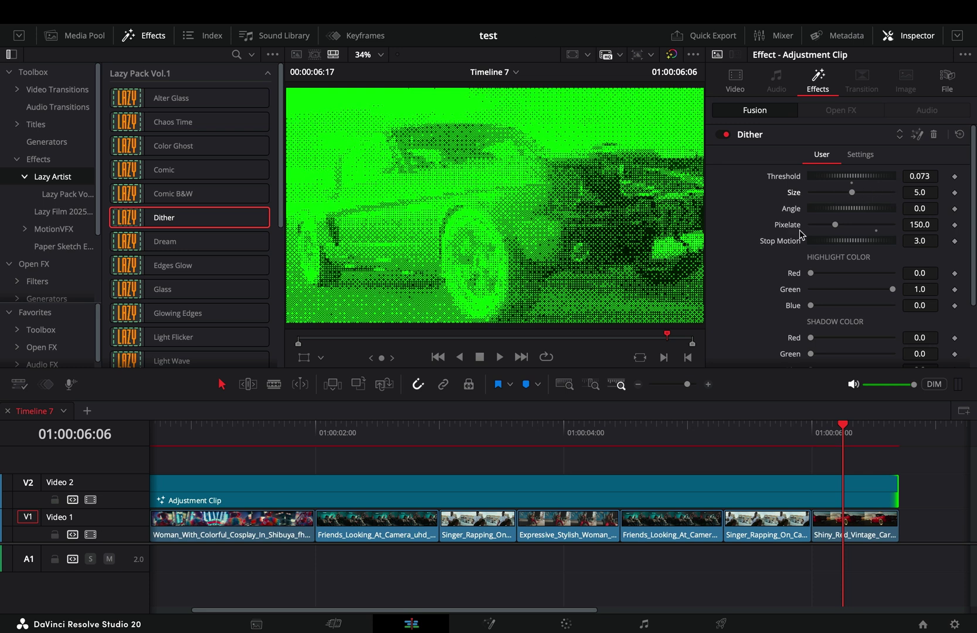
{"action": "left_click_drag", "start_coordinate": [856, 226], "coordinate": [893, 225]}
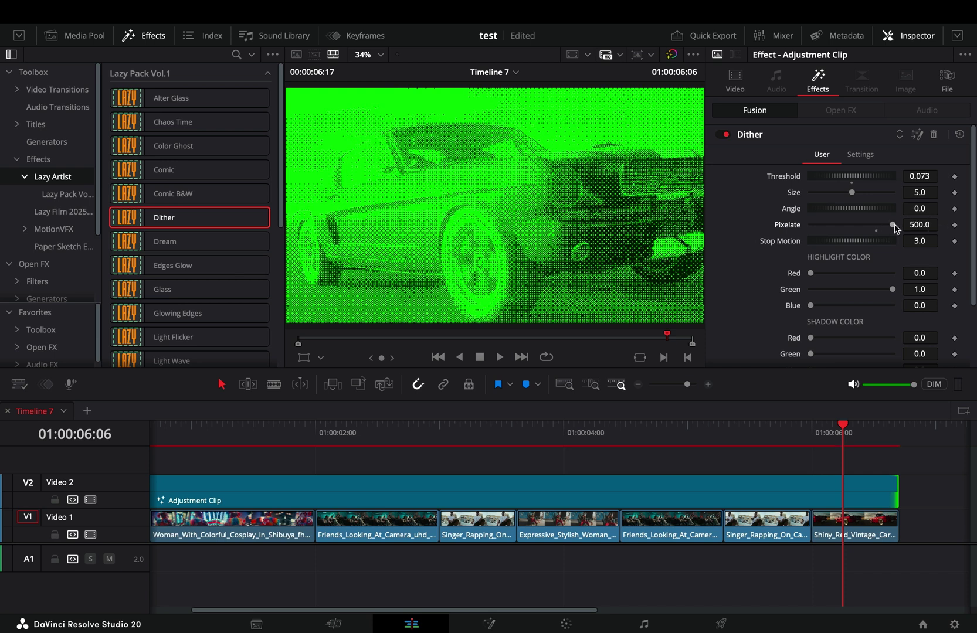
{"action": "left_click", "coordinate": [853, 226]}
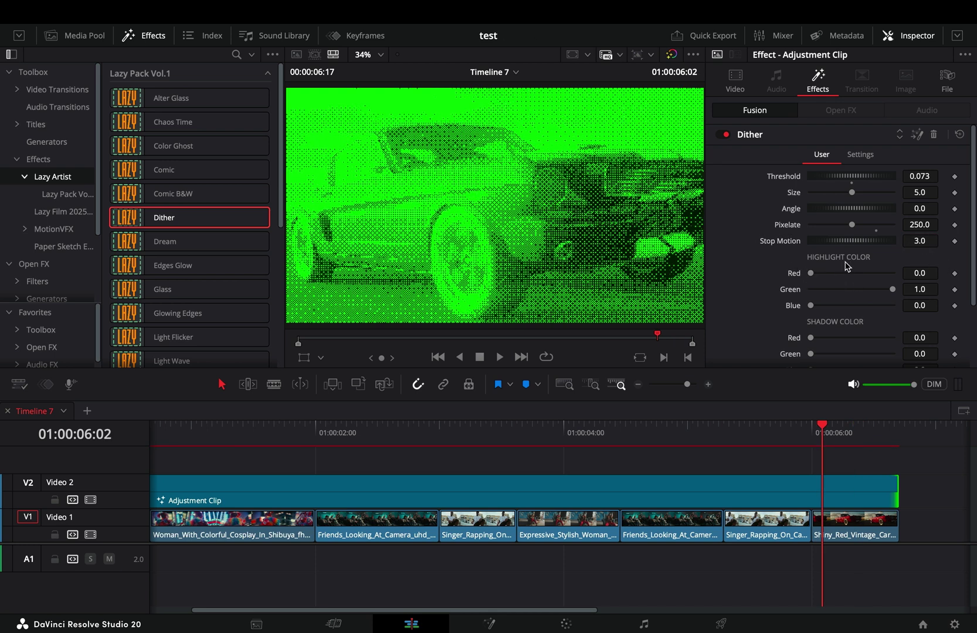
Tint the Dither highlight colour cyan (0.402, 0.795, 1.0).
{"action": "scroll", "coordinate": [847, 266], "scroll_direction": "down", "scroll_amount": 3}
{"action": "left_click_drag", "start_coordinate": [810, 200], "coordinate": [870, 217]}
{"action": "left_click_drag", "start_coordinate": [811, 232], "coordinate": [893, 233]}
{"action": "left_click_drag", "start_coordinate": [892, 200], "coordinate": [875, 216]}
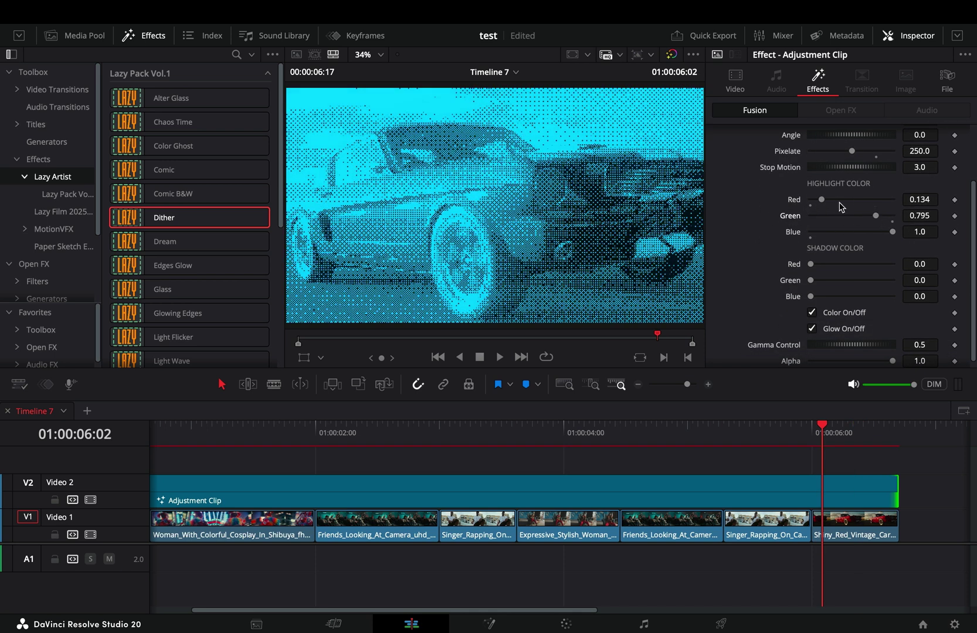
{"action": "left_click_drag", "start_coordinate": [821, 200], "coordinate": [843, 200]}
Set Shadow Red to 0.496 and lower Gamma Control and Alpha to 0.0.
{"action": "scroll", "coordinate": [811, 263], "scroll_direction": "down", "scroll_amount": 1}
{"action": "left_click_drag", "start_coordinate": [812, 263], "coordinate": [849, 268]}
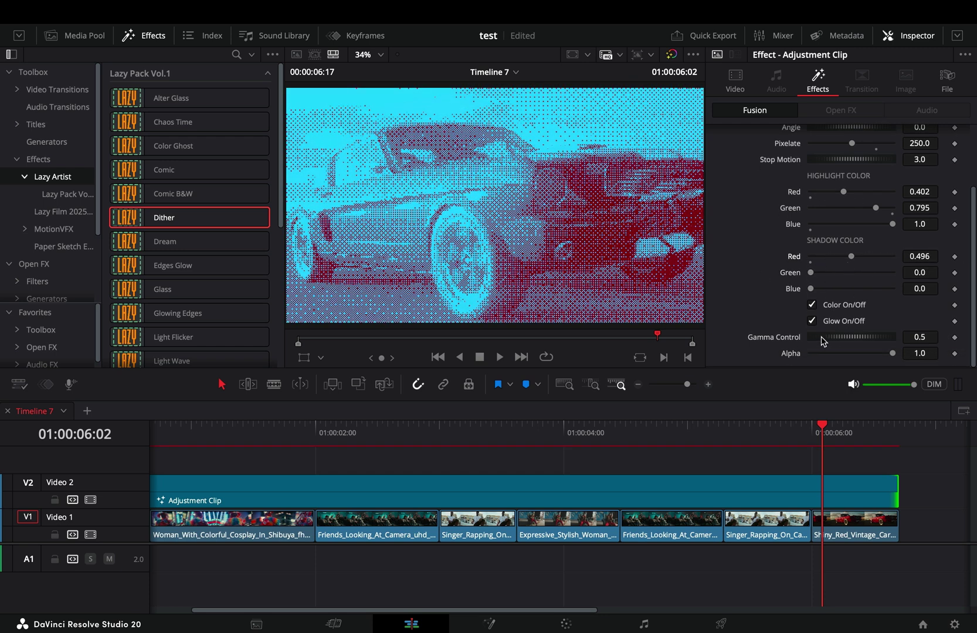
{"action": "left_click_drag", "start_coordinate": [822, 341], "coordinate": [719, 341]}
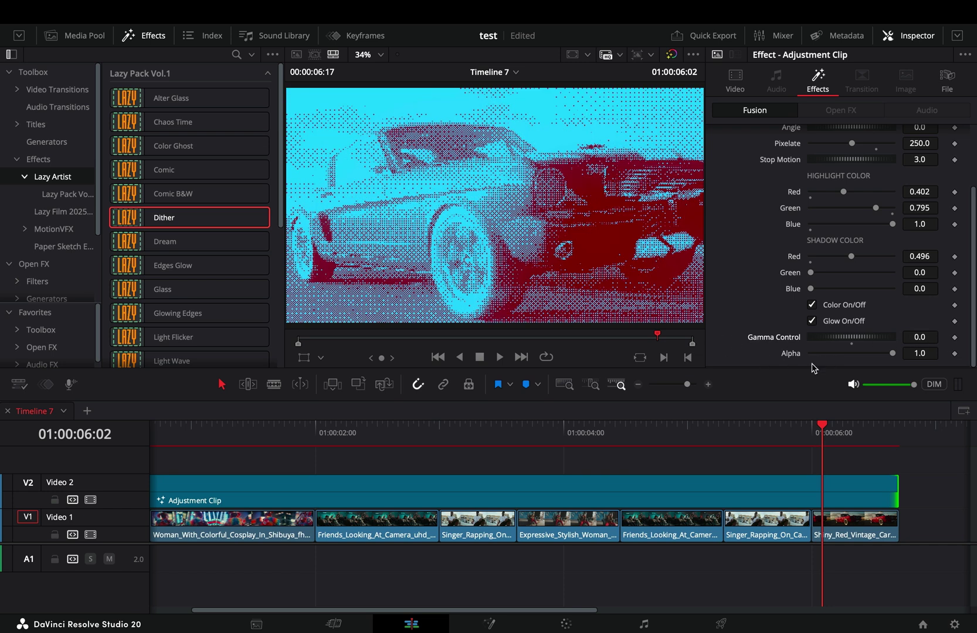
{"action": "left_click_drag", "start_coordinate": [893, 354], "coordinate": [864, 360]}
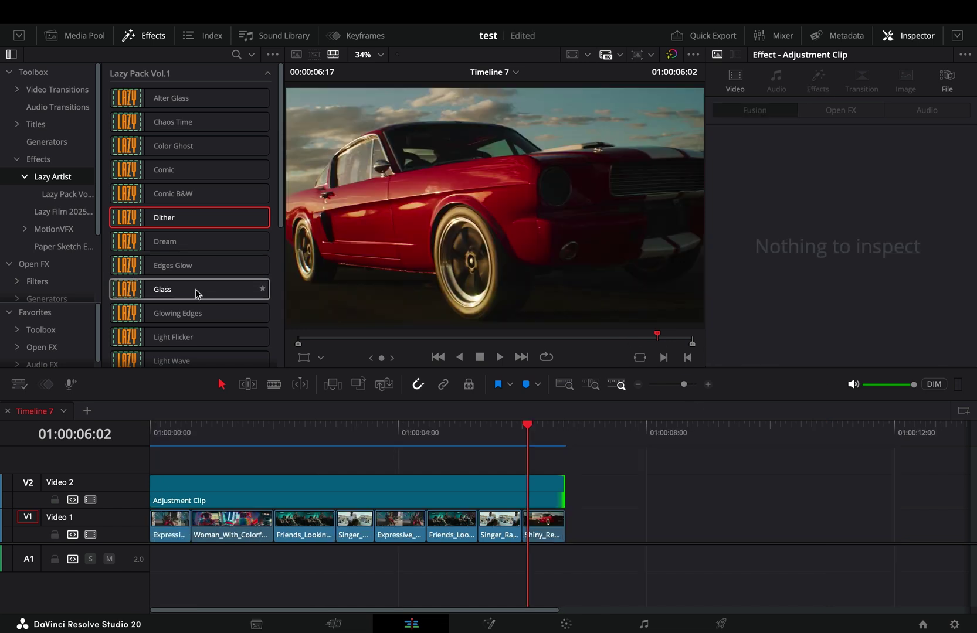
Apply Glass to the Adjustment Clip and adjust its size and duplicate image position.
{"action": "scroll", "coordinate": [194, 264], "scroll_direction": "down", "scroll_amount": 2}
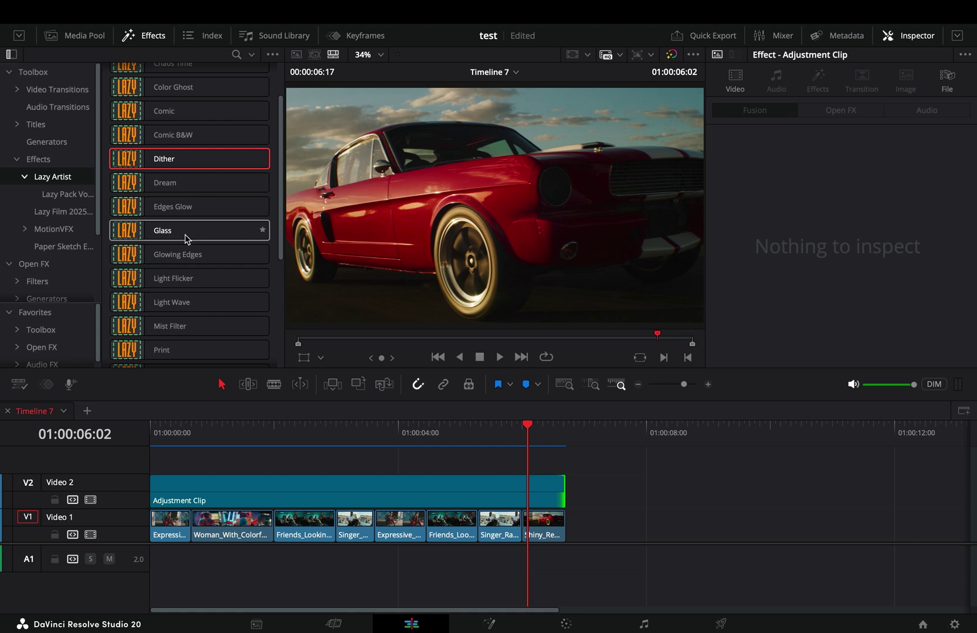
{"action": "left_click_drag", "start_coordinate": [186, 237], "coordinate": [491, 500]}
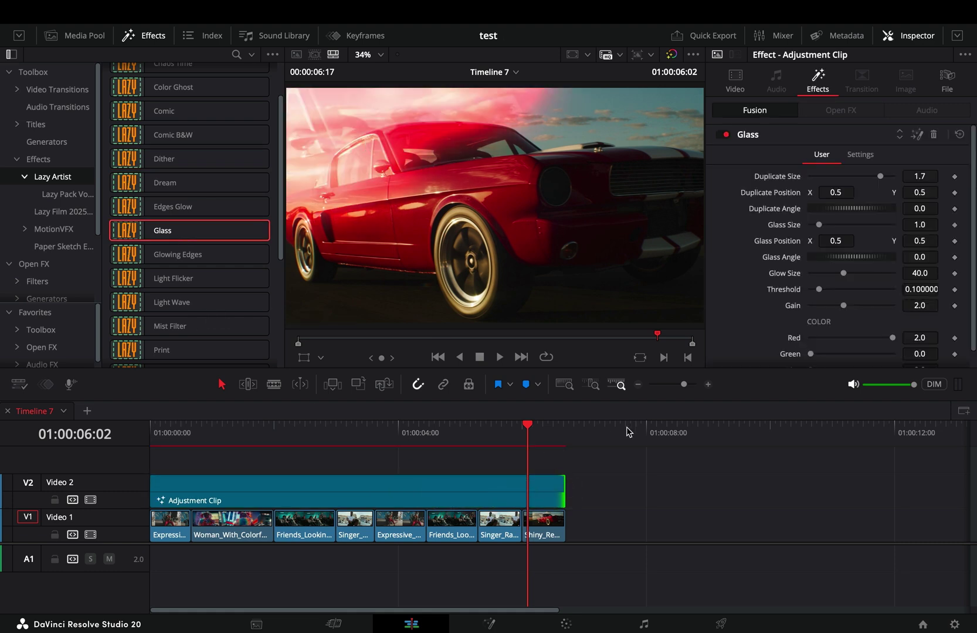
{"action": "left_click_drag", "start_coordinate": [818, 223], "coordinate": [851, 264]}
{"action": "left_click_drag", "start_coordinate": [836, 193], "coordinate": [831, 192]}
{"action": "left_click_drag", "start_coordinate": [920, 193], "coordinate": [911, 204]}
Add green to the Glass glow colour, save the project, and try different glow sizes.
{"action": "scroll", "coordinate": [900, 322], "scroll_direction": "down", "scroll_amount": 1}
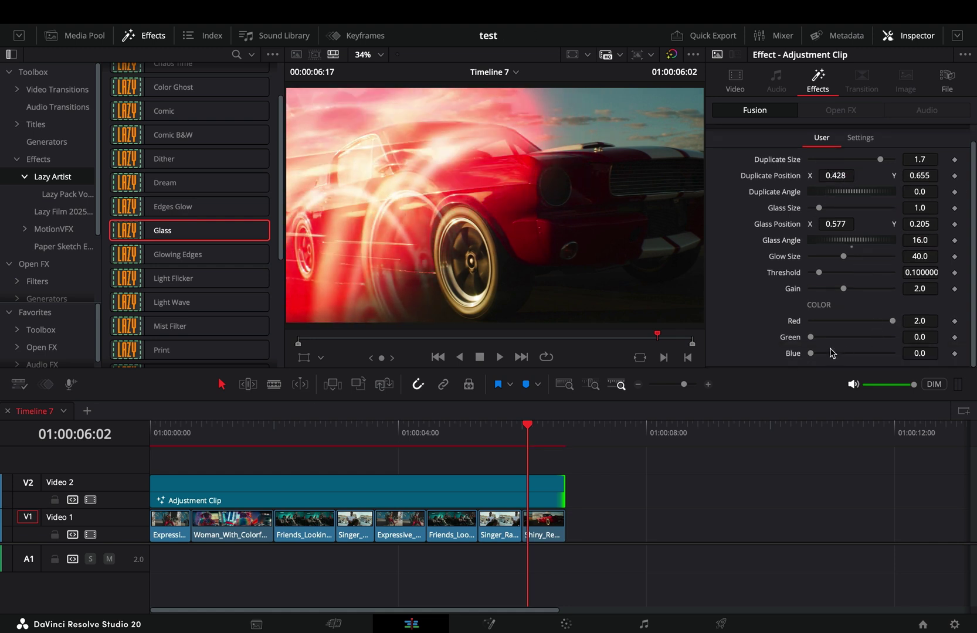
{"action": "left_click_drag", "start_coordinate": [811, 338], "coordinate": [877, 355]}
{"action": "key", "text": "ctrl+s"}
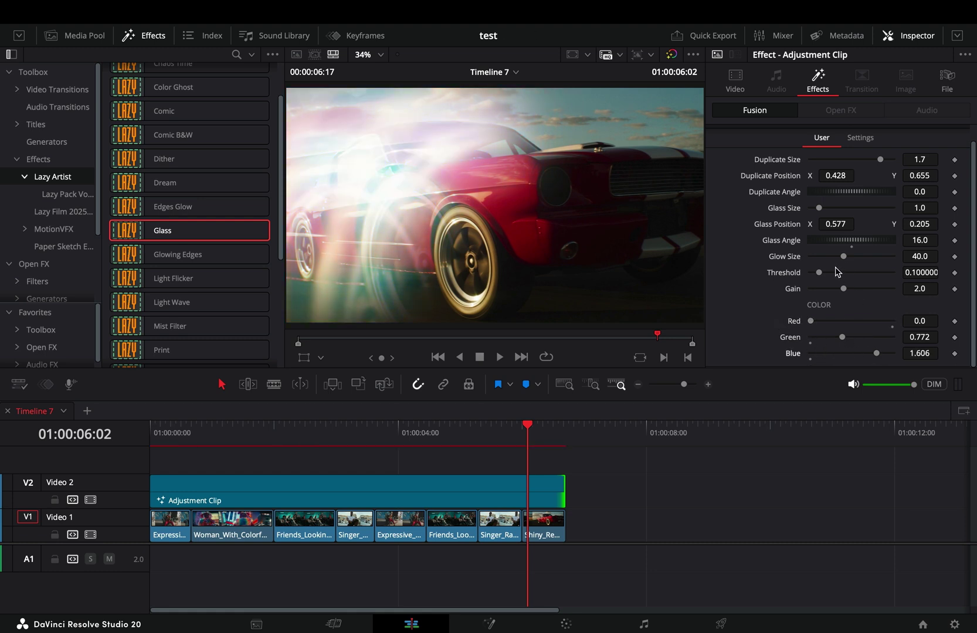
{"action": "mouse_move", "coordinate": [840, 264]}
{"action": "left_mouse_down"}
{"action": "mouse_move", "coordinate": [935, 266]}
{"action": "mouse_move", "coordinate": [776, 267]}
{"action": "mouse_move", "coordinate": [882, 270]}
{"action": "mouse_move", "coordinate": [792, 262]}
{"action": "left_mouse_up"}
Delete the Glass effect from the Adjustment Clip.
{"action": "scroll", "coordinate": [863, 227], "scroll_direction": "up", "scroll_amount": 1}
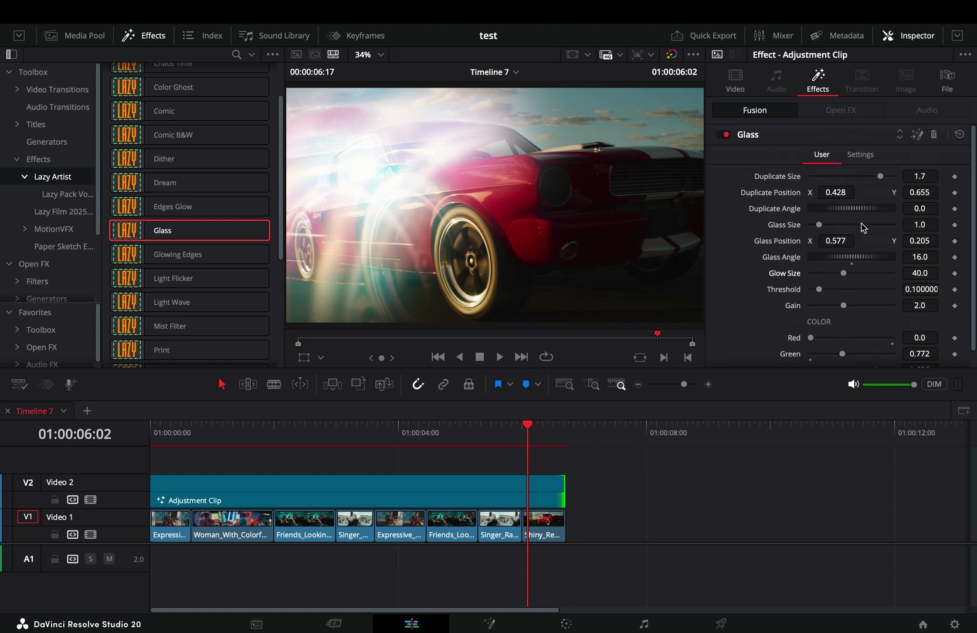
{"action": "left_click", "coordinate": [933, 134]}
{"action": "scroll", "coordinate": [192, 253], "scroll_direction": "down", "scroll_amount": 6}
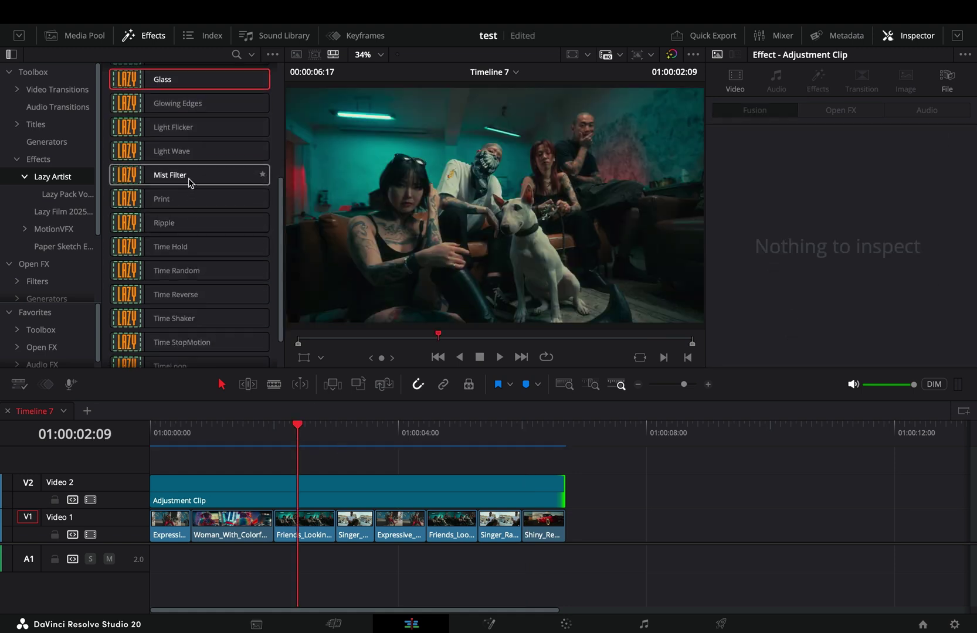
{"action": "left_click_drag", "start_coordinate": [189, 182], "coordinate": [324, 496]}
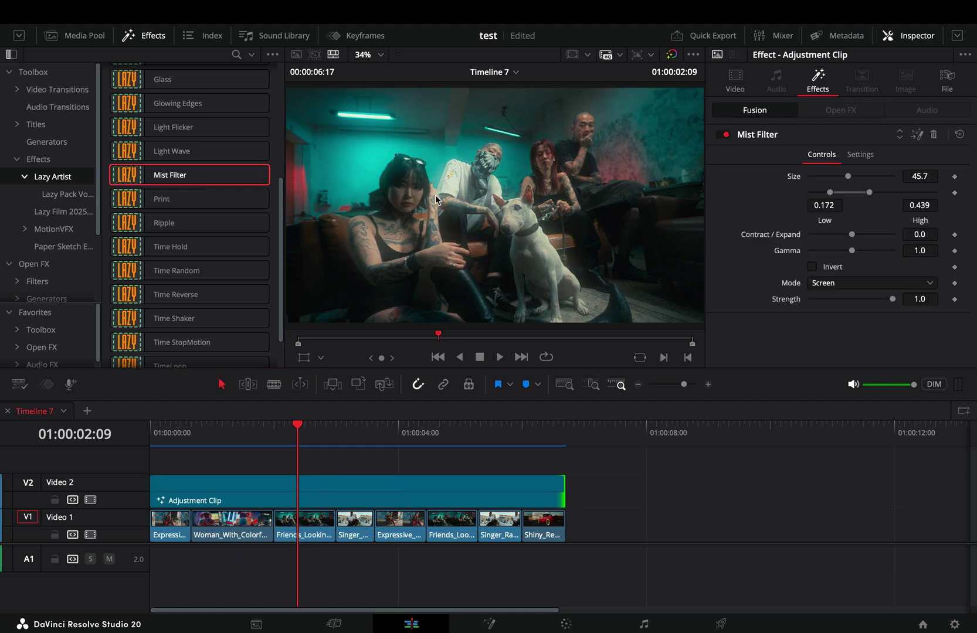
{"action": "left_click_drag", "start_coordinate": [847, 176], "coordinate": [842, 214]}
{"action": "left_click", "coordinate": [934, 134]}
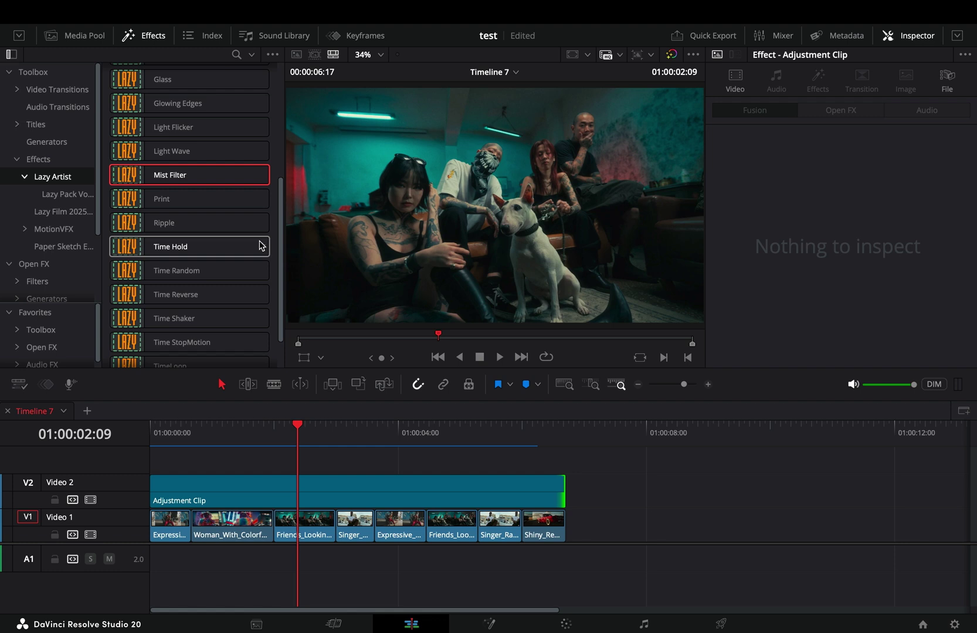
{"action": "scroll", "coordinate": [234, 235], "scroll_direction": "down", "scroll_amount": 2}
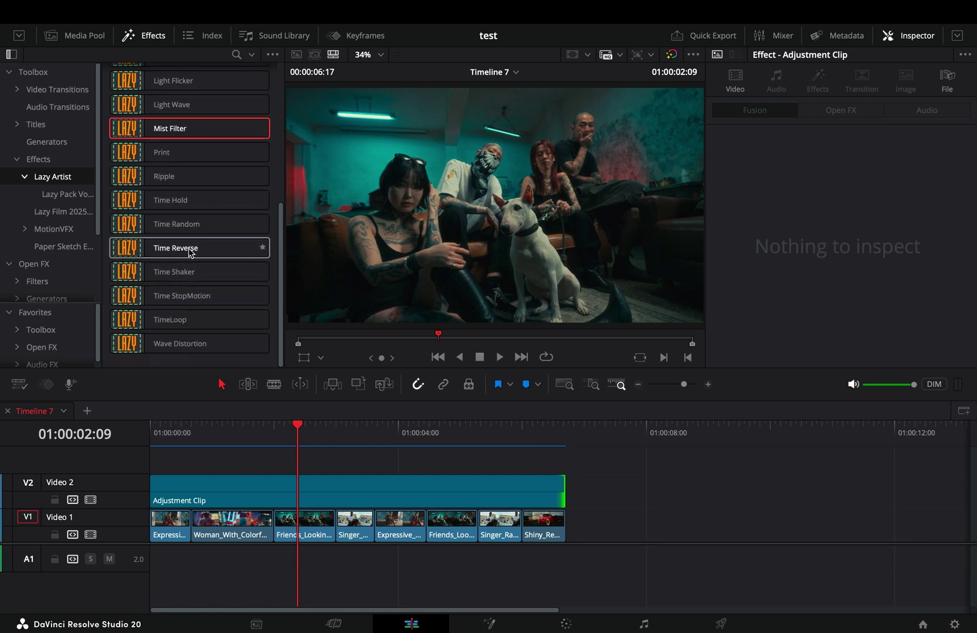
Apply Time Reverse with Every 10 and Reverse Range 4, then preview playback.
{"action": "left_click_drag", "start_coordinate": [189, 251], "coordinate": [343, 494]}
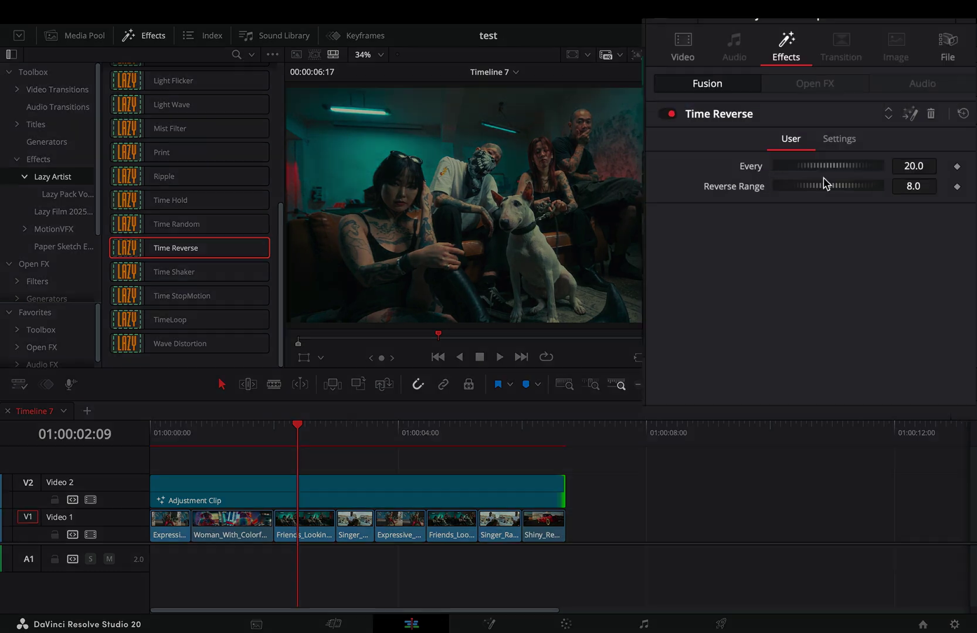
{"action": "type", "text": "10"}
{"action": "left_click", "coordinate": [927, 197]}
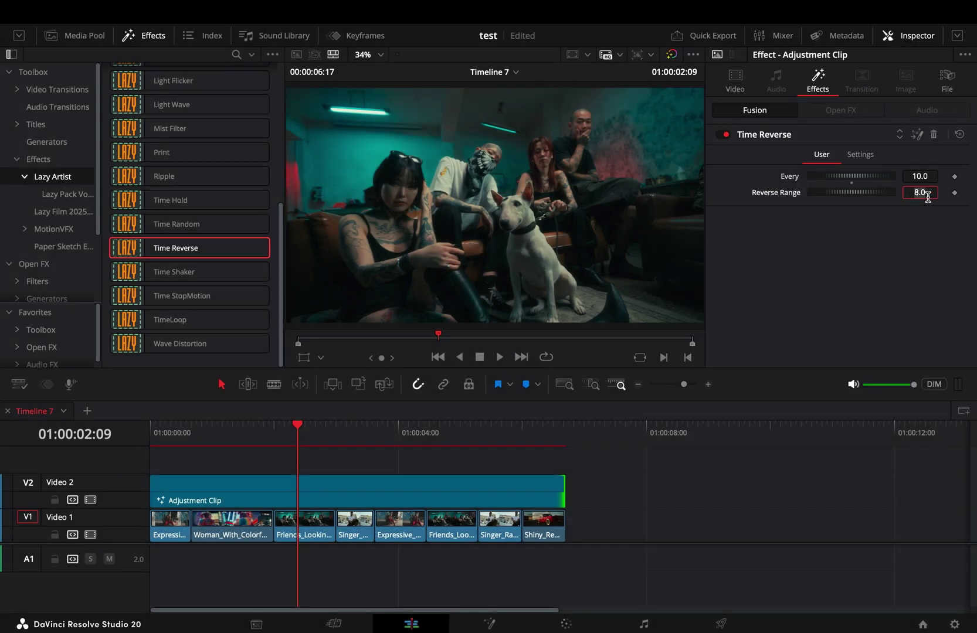
{"action": "type", "text": "4"}
{"action": "key", "text": "Return"}
{"action": "key", "text": "Home"}
{"action": "key", "text": "space"}
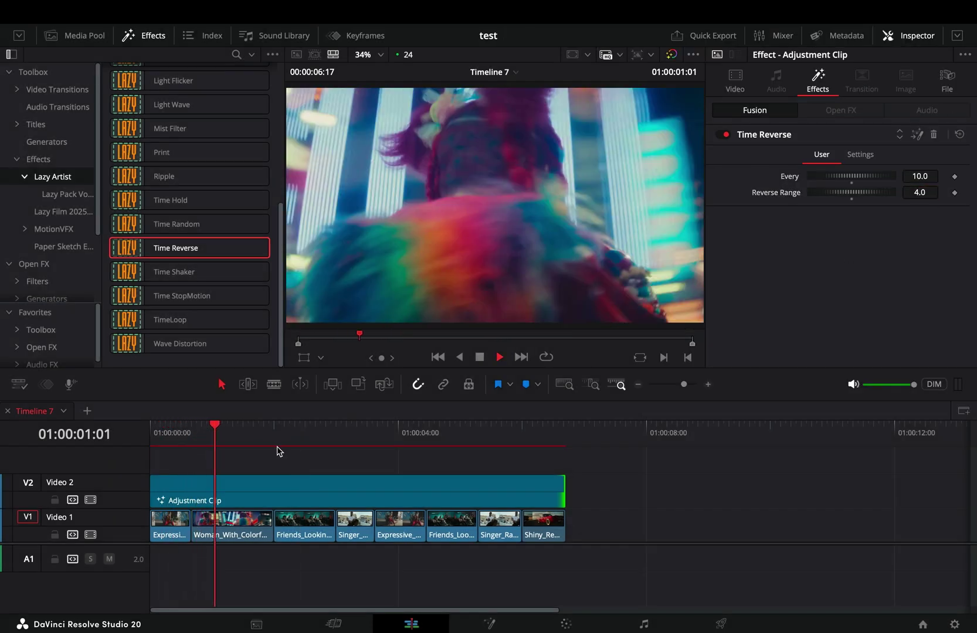
{"action": "key", "text": "space"}
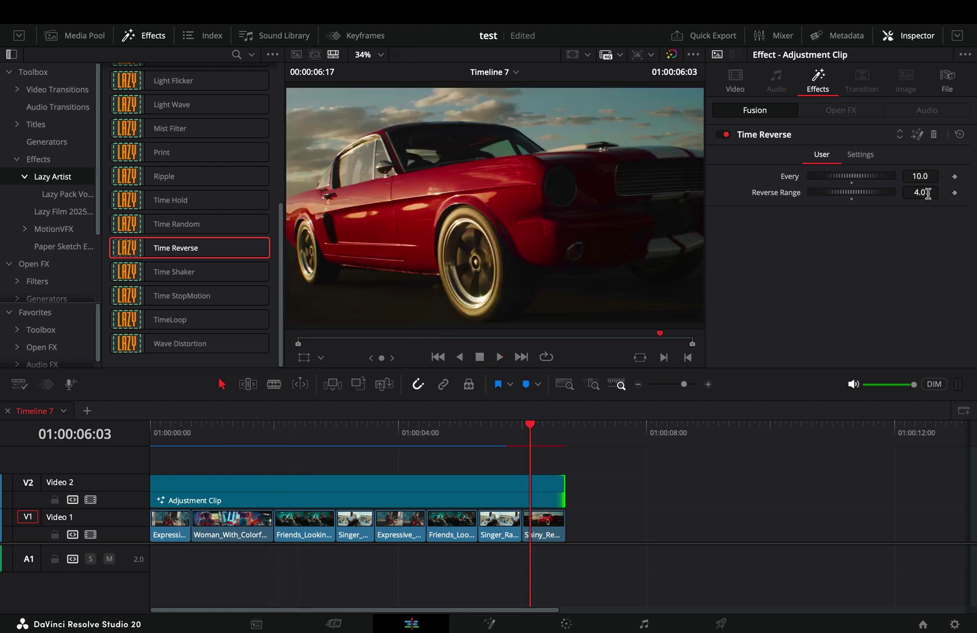
Change Reverse Range to 8.0 and play the reversed footage from the start.
{"action": "left_click", "coordinate": [919, 193]}
{"action": "type", "text": "8"}
{"action": "key", "text": "Tab"}
{"action": "key", "text": "Return"}
{"action": "key", "text": "Home"}
{"action": "key", "text": "space"}
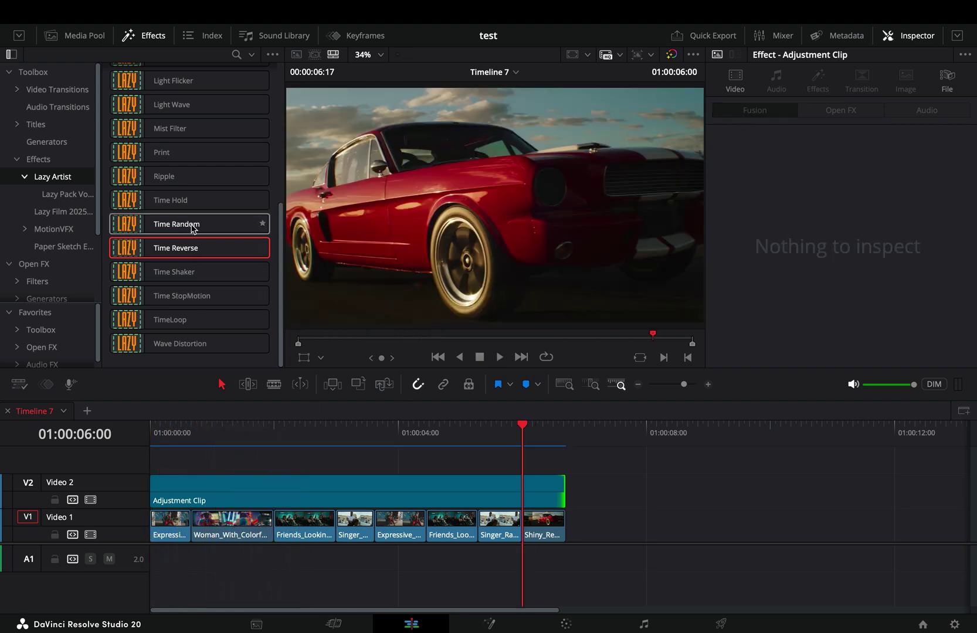
Apply Time Random to the Adjustment Clip and play it from the start.
{"action": "left_click_drag", "start_coordinate": [193, 228], "coordinate": [235, 495]}
{"action": "key", "text": "Home"}
{"action": "key", "text": "space"}
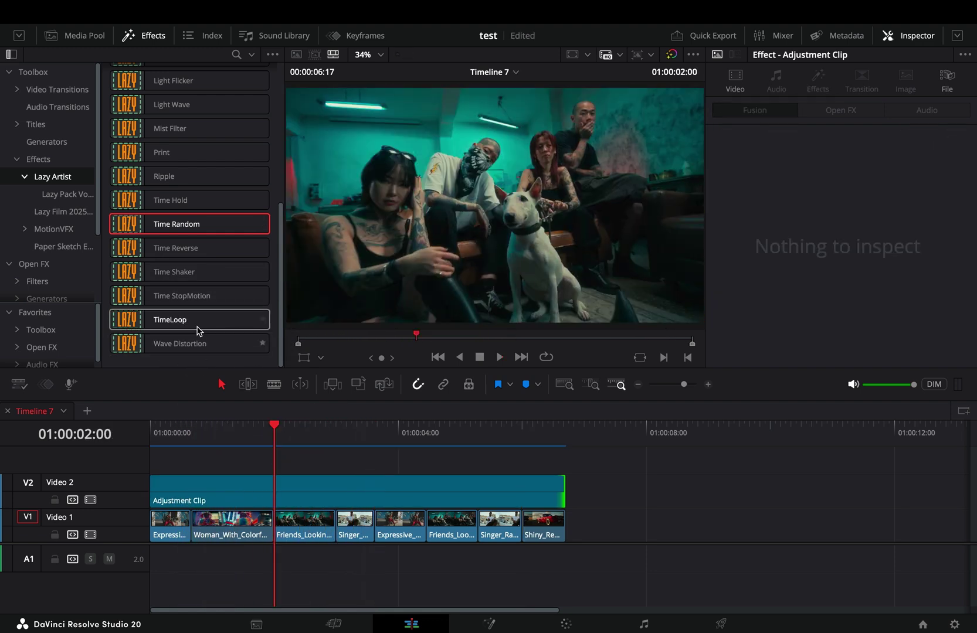
Apply TimeLoop to the Adjustment Clip, preview the loop, and edit Loop Duration.
{"action": "left_click_drag", "start_coordinate": [194, 320], "coordinate": [265, 492]}
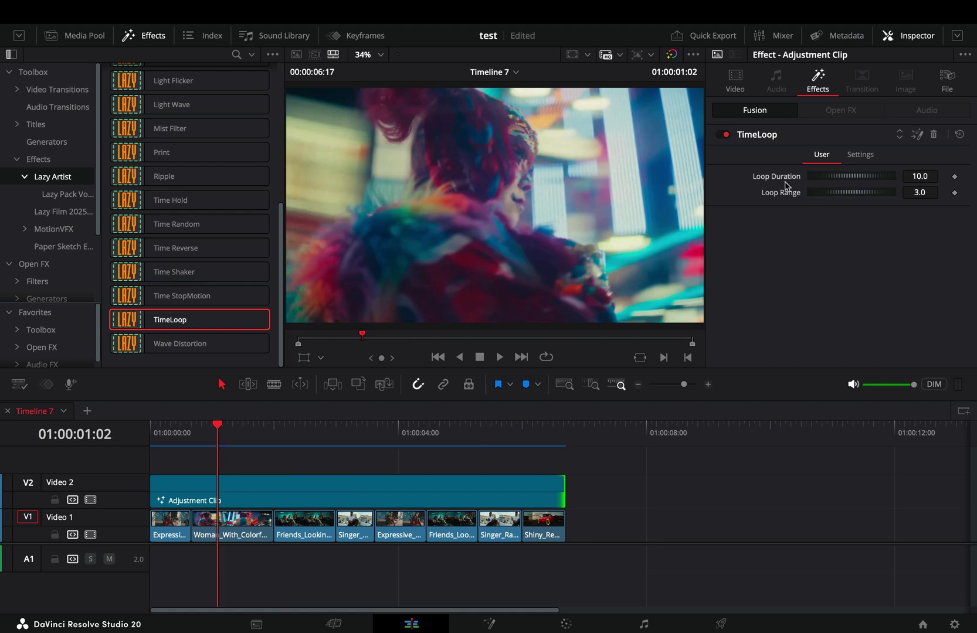
{"action": "key", "text": "space"}
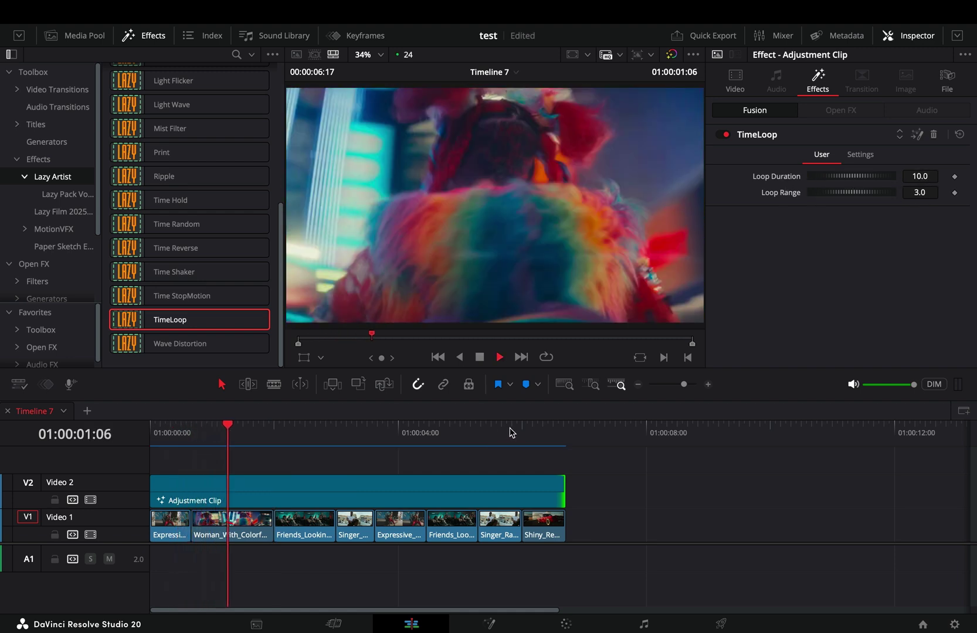
{"action": "key", "text": "space"}
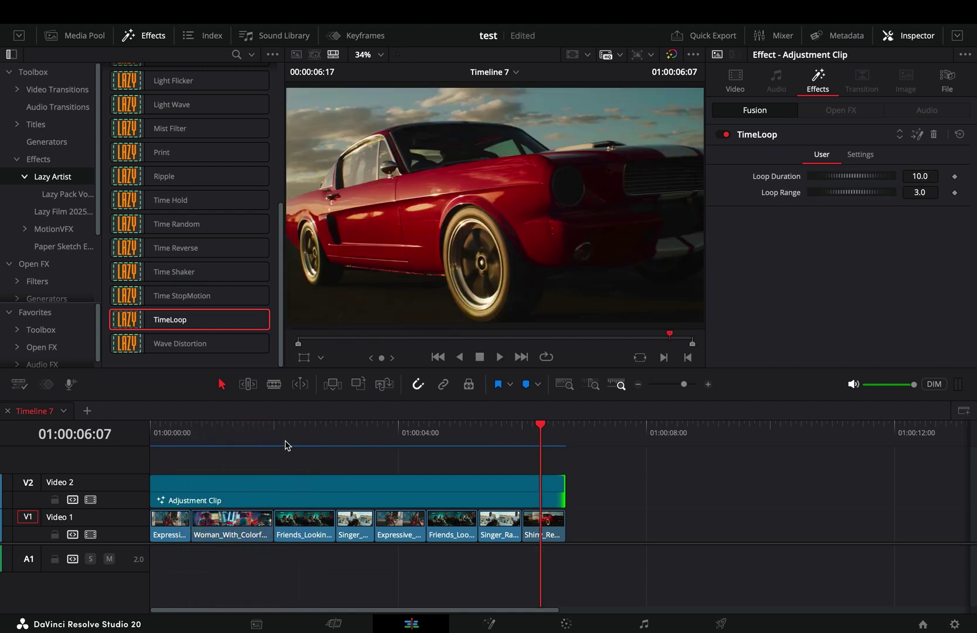
{"action": "left_click", "coordinate": [286, 445]}
{"action": "left_click", "coordinate": [920, 177]}
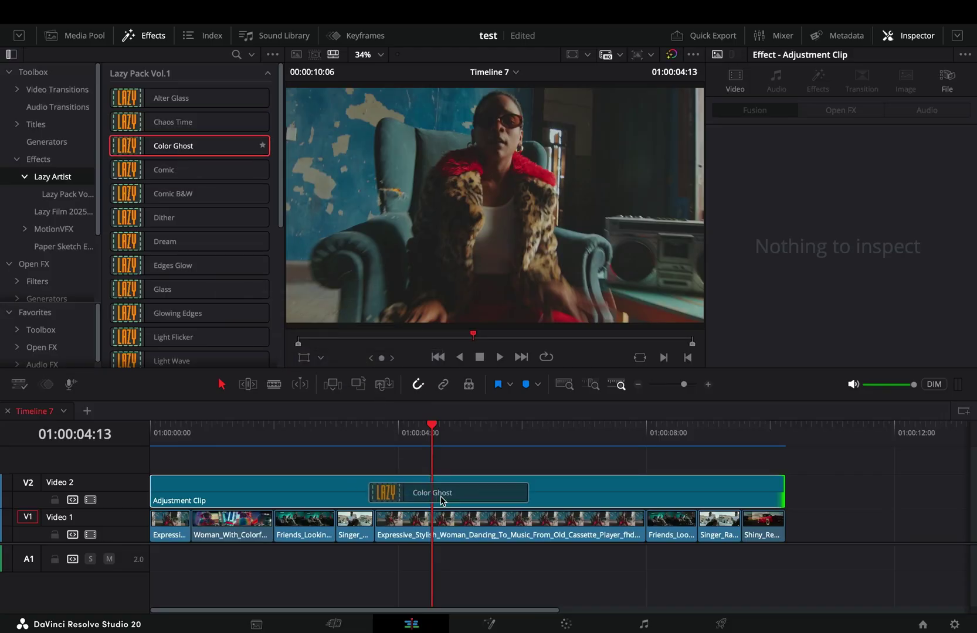
Apply Color Ghost to the Adjustment Clip and raise its Mask Height to 0.795.
{"action": "left_click_drag", "start_coordinate": [441, 500], "coordinate": [436, 496]}
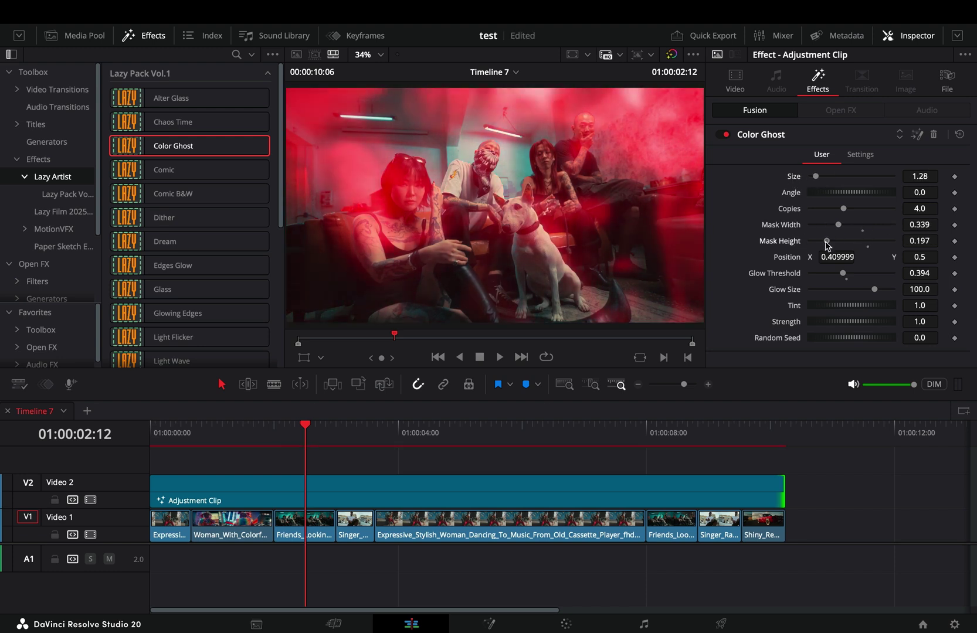
{"action": "left_click_drag", "start_coordinate": [827, 241], "coordinate": [876, 241]}
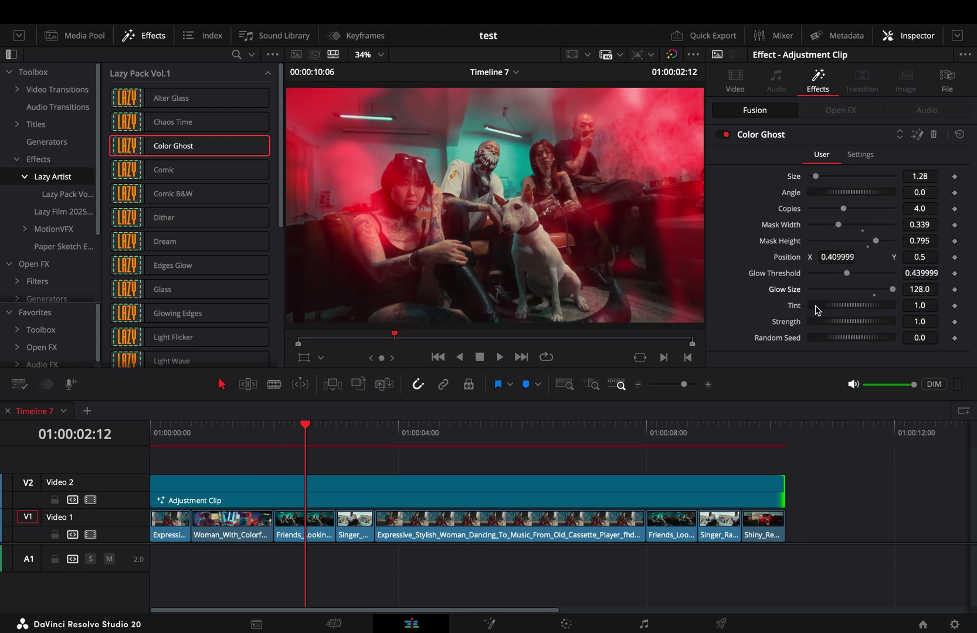